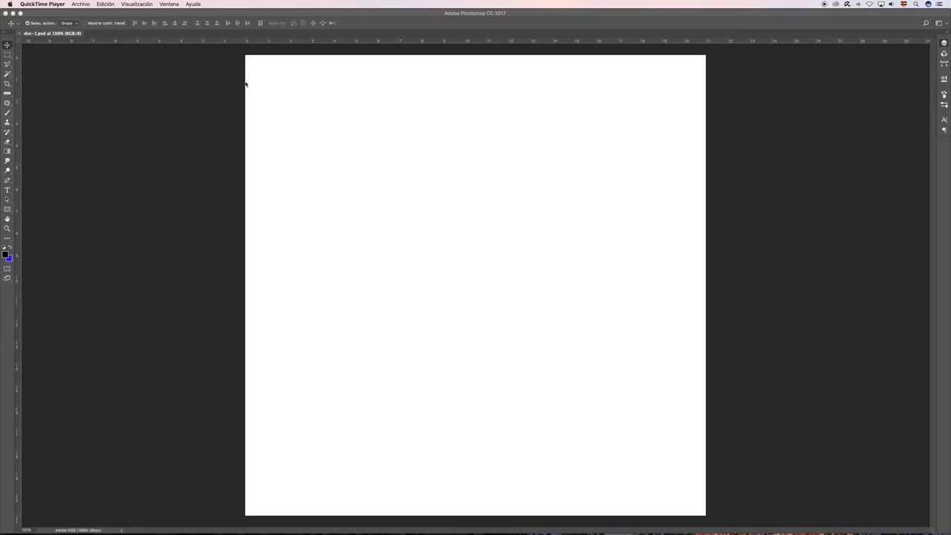
Bring Photoshop to the front and show the Preferencias submenu of the Photoshop CC menu.
{"action": "left_click", "coordinate": [215, 94]}
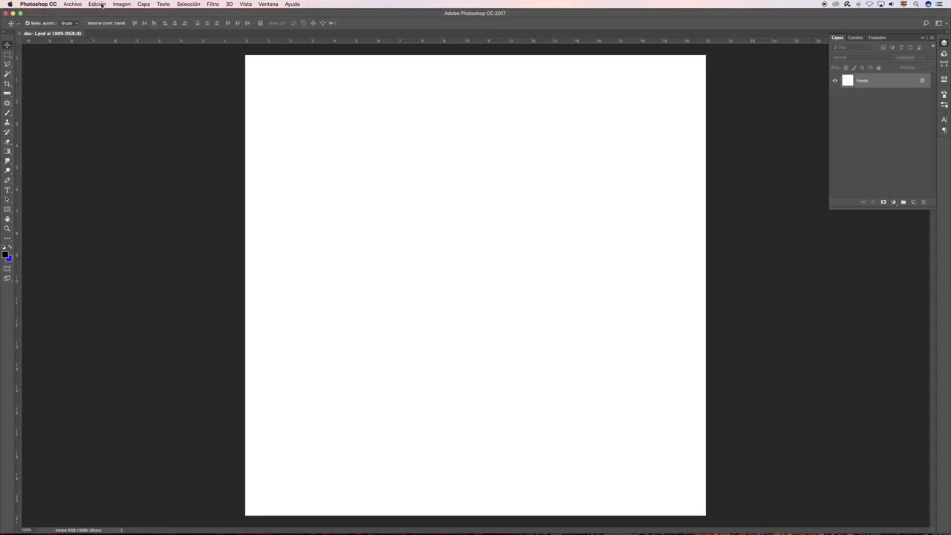
{"action": "left_click", "coordinate": [101, 5]}
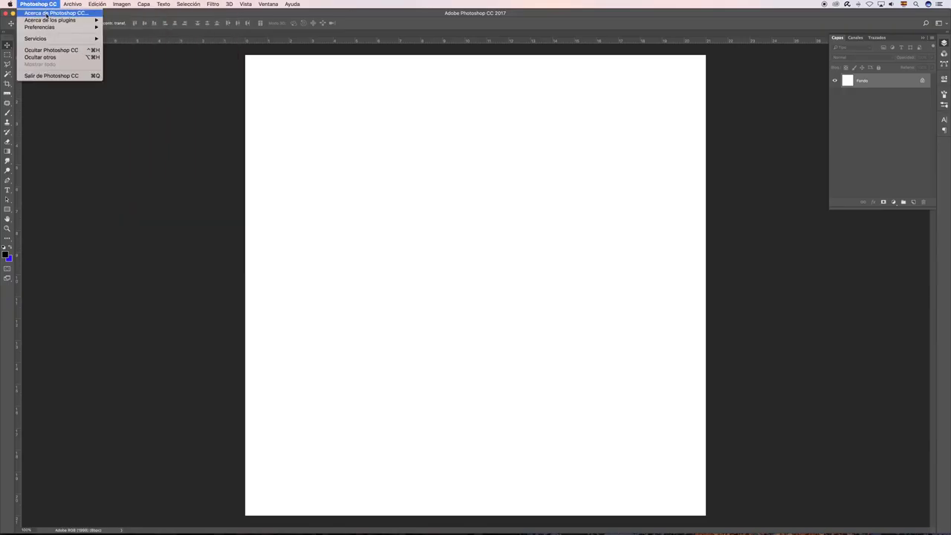
{"action": "mouse_move", "coordinate": [60, 27]}
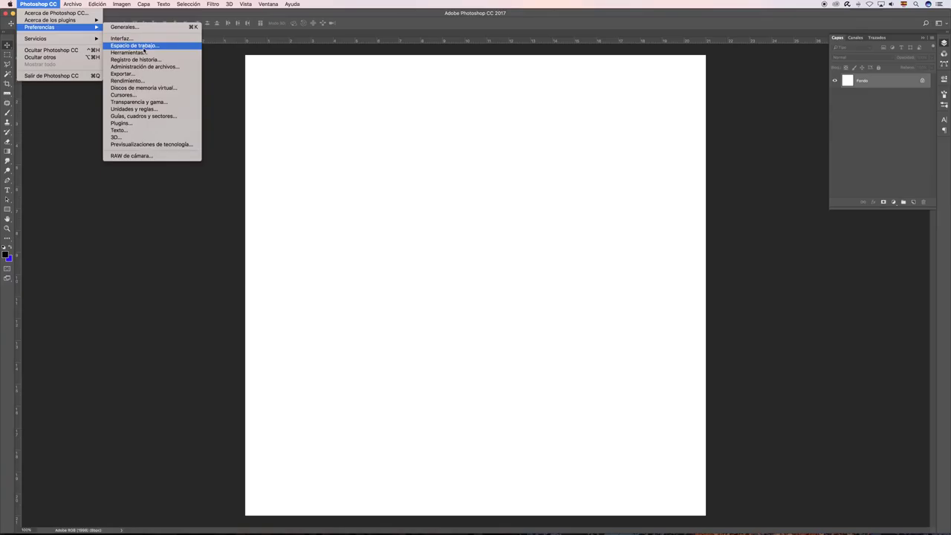
Dismiss the menu and open Preferences with Cmd+K, moving the dialog up and left.
{"action": "left_click", "coordinate": [243, 93]}
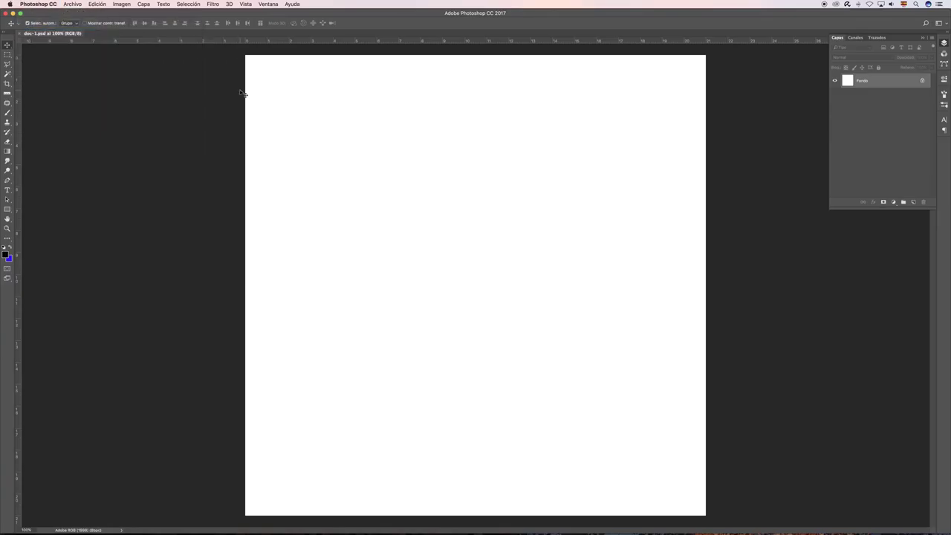
{"action": "key", "text": "i"}
{"action": "key", "text": "ctrl+k"}
{"action": "mouse_move", "coordinate": [494, 192]}
{"action": "left_mouse_down"}
{"action": "mouse_move", "coordinate": [418, 134]}
{"action": "mouse_move", "coordinate": [405, 152]}
{"action": "left_mouse_up"}
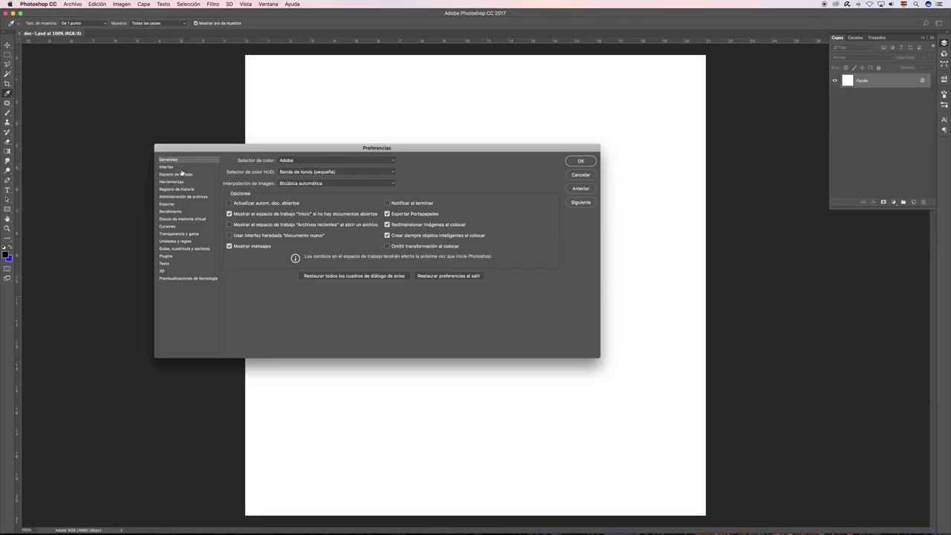
Fine-tune the Preferences dialog position and switch to its Interfaz page.
{"action": "left_click_drag", "start_coordinate": [391, 149], "coordinate": [400, 148]}
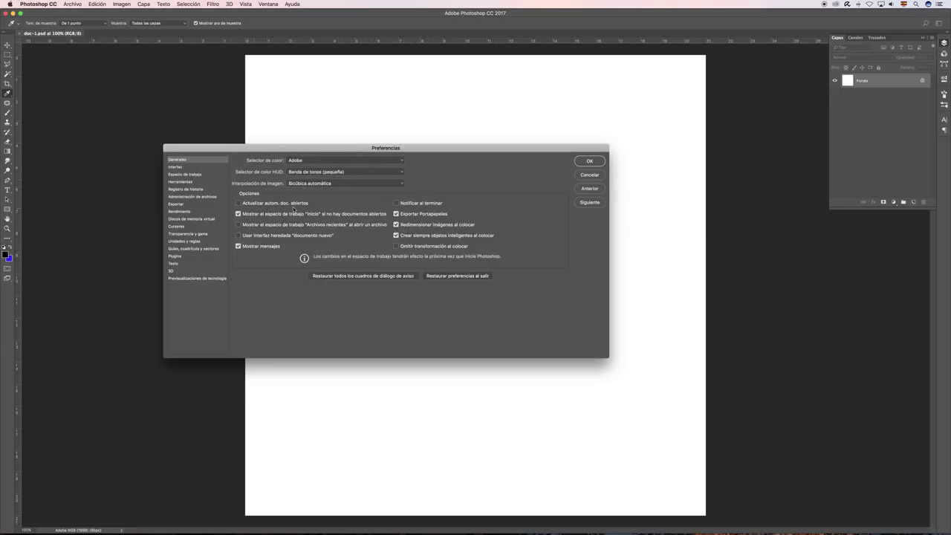
{"action": "left_click_drag", "start_coordinate": [396, 148], "coordinate": [395, 144]}
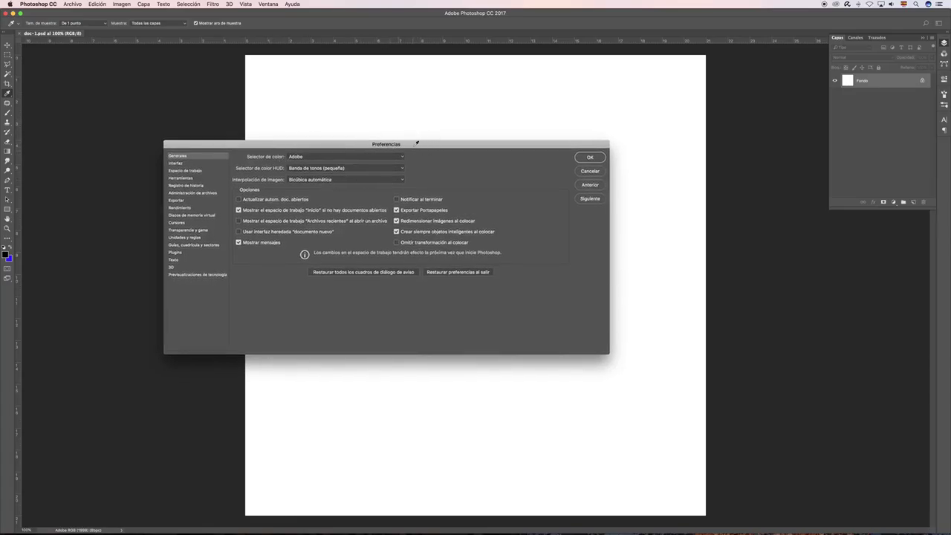
{"action": "left_click_drag", "start_coordinate": [394, 140], "coordinate": [401, 137]}
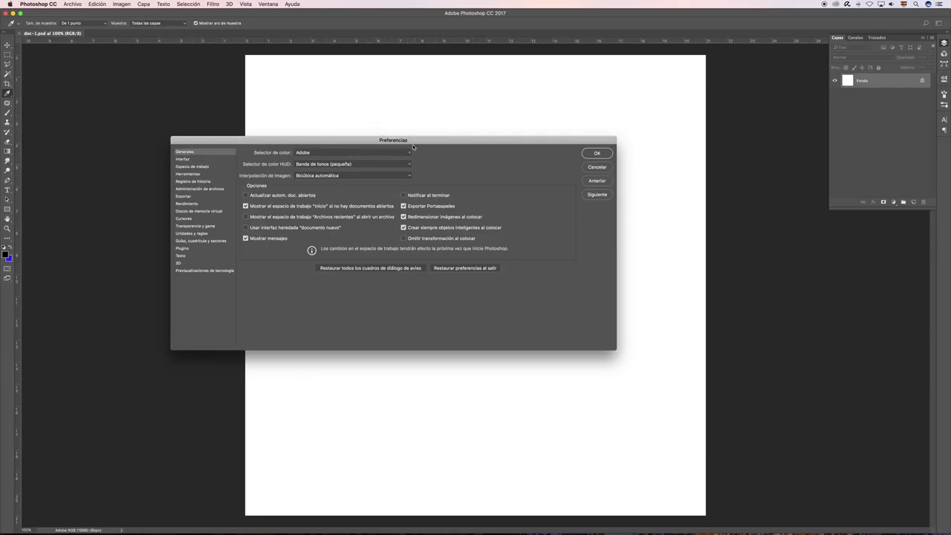
{"action": "left_click_drag", "start_coordinate": [401, 140], "coordinate": [406, 145]}
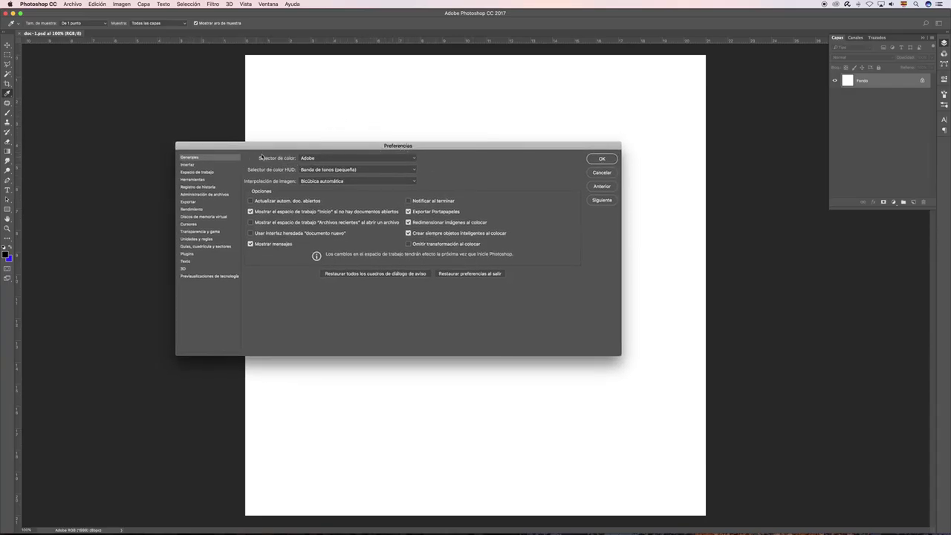
{"action": "left_click_drag", "start_coordinate": [306, 146], "coordinate": [308, 142]}
{"action": "left_click", "coordinate": [189, 161]}
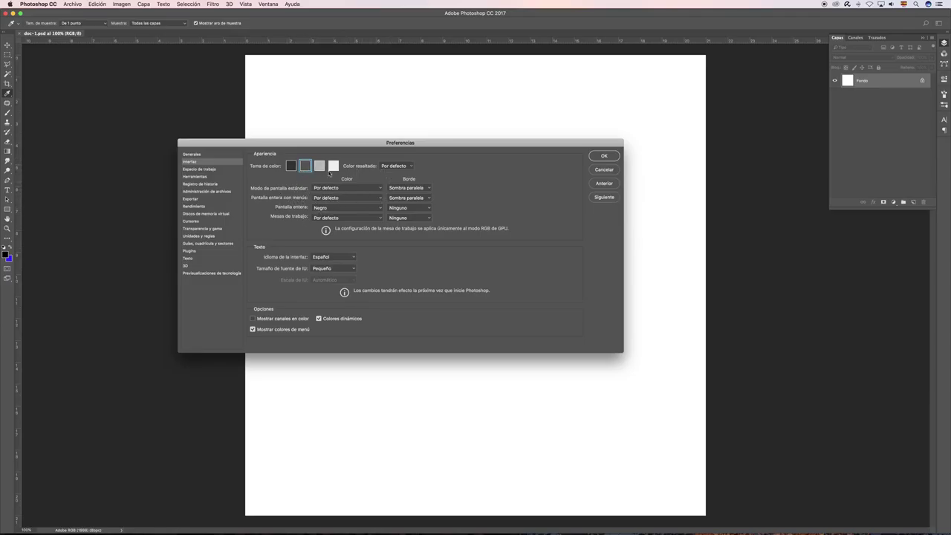
Nudge the dialog and display the Espacio de trabajo page with its workspace options.
{"action": "left_click_drag", "start_coordinate": [402, 145], "coordinate": [402, 137]}
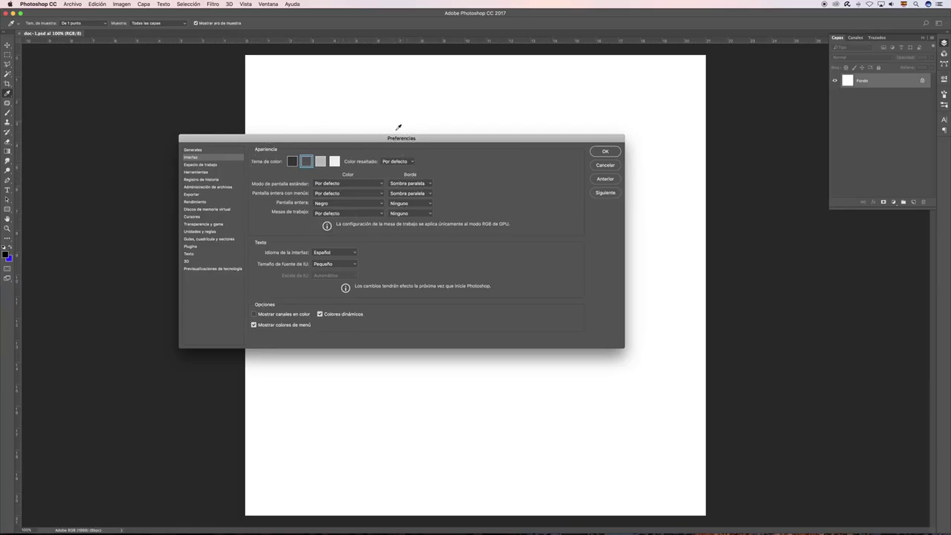
{"action": "left_click", "coordinate": [208, 165]}
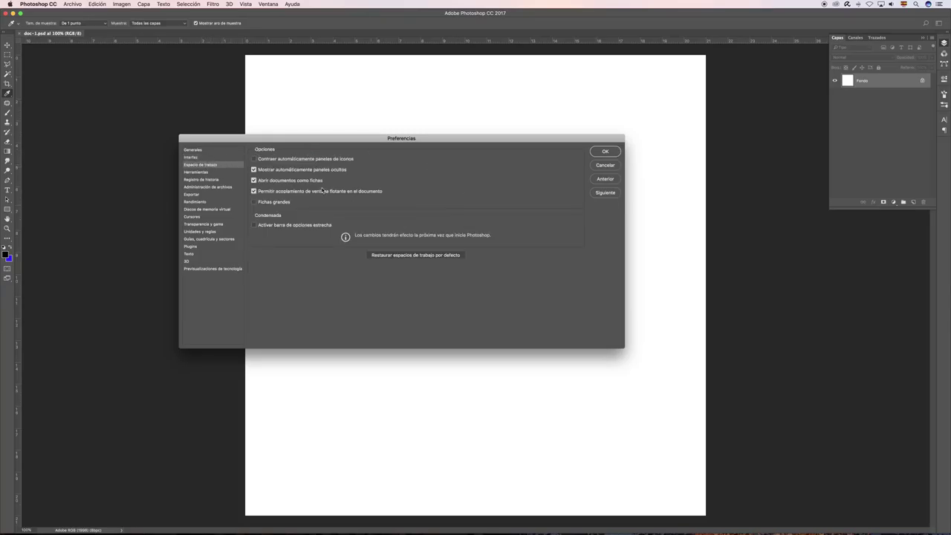
Enable auto-collapsing icon panels, apply it, and test by picking the Rectangular Marquee tool.
{"action": "left_click", "coordinate": [259, 159]}
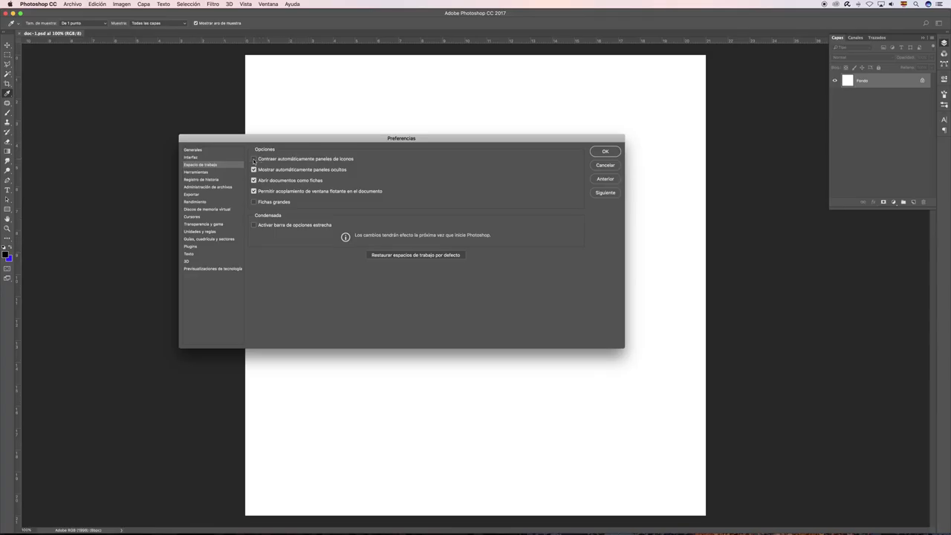
{"action": "left_click", "coordinate": [607, 152]}
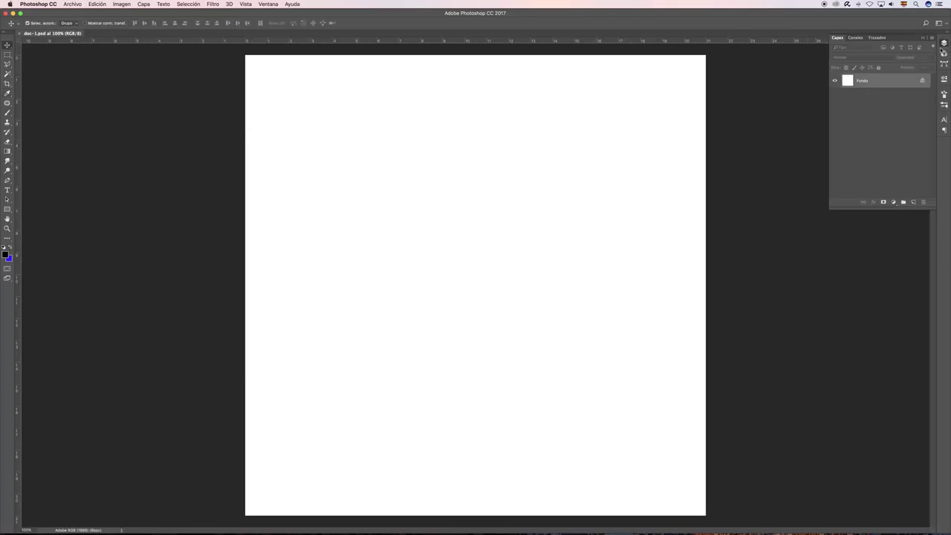
{"action": "left_click", "coordinate": [7, 57]}
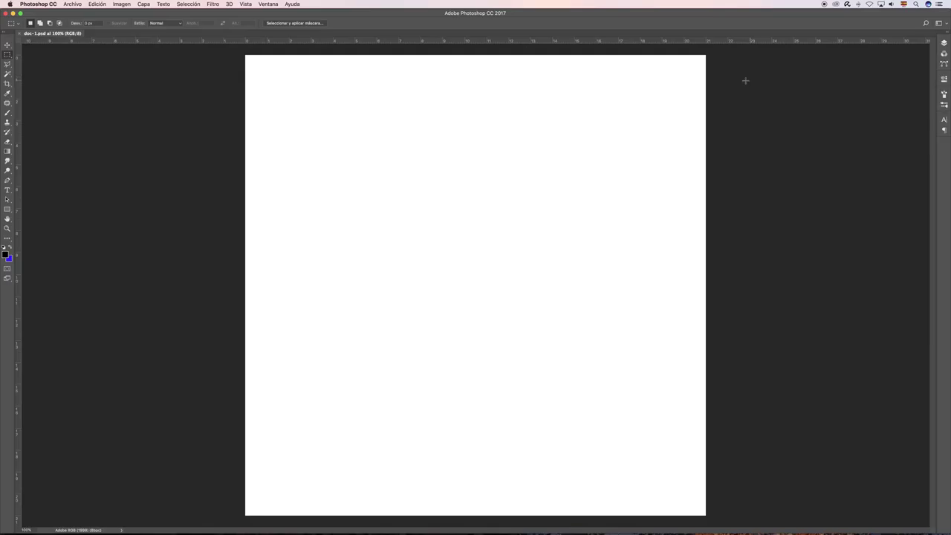
Reopen Preferences on Espacio de trabajo, switch auto-collapsing icon panels back off, and apply.
{"action": "key", "text": "i"}
{"action": "key", "text": "super+k"}
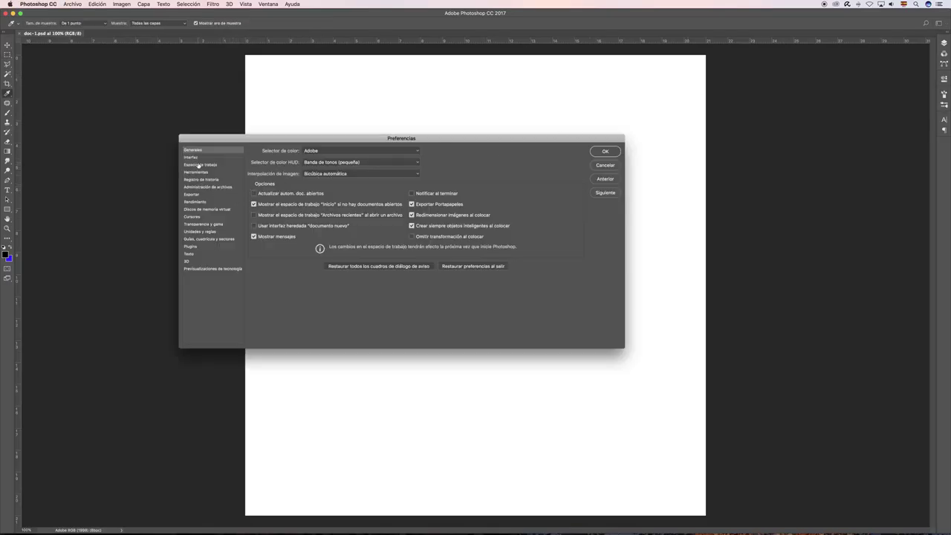
{"action": "left_click", "coordinate": [199, 165]}
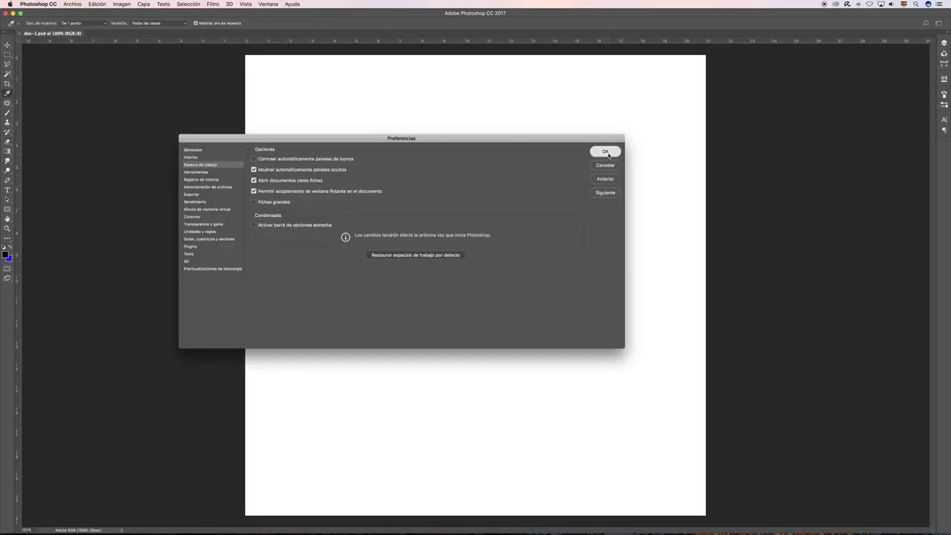
{"action": "left_click", "coordinate": [606, 152]}
{"action": "key", "text": "m"}
{"action": "left_click", "coordinate": [945, 43]}
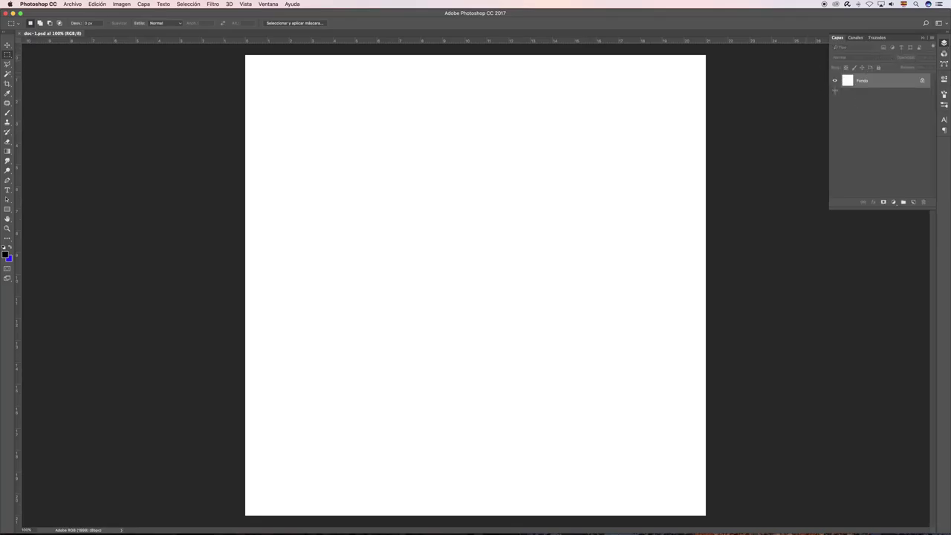
Select the Magic Wand tool and reopen Preferences on the Generales page.
{"action": "left_click", "coordinate": [8, 73]}
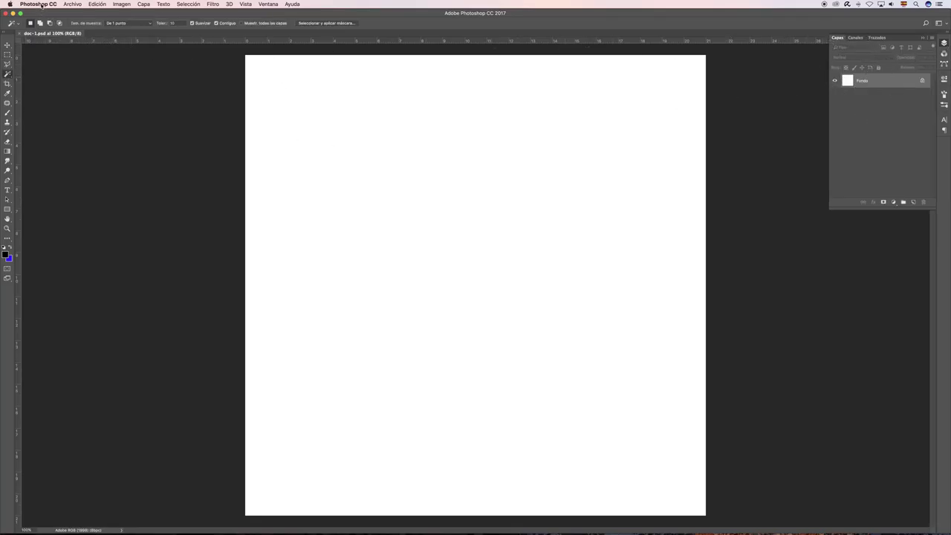
{"action": "key", "text": "i"}
{"action": "key", "text": "super+k"}
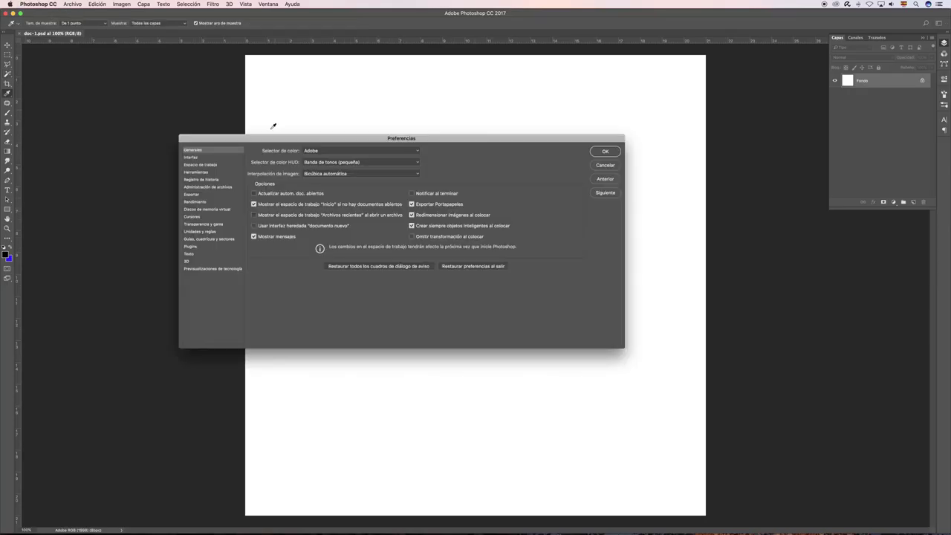
Enable the Registro de historia log, then browse the Herramientas and Rendimiento pages.
{"action": "left_click", "coordinate": [204, 180]}
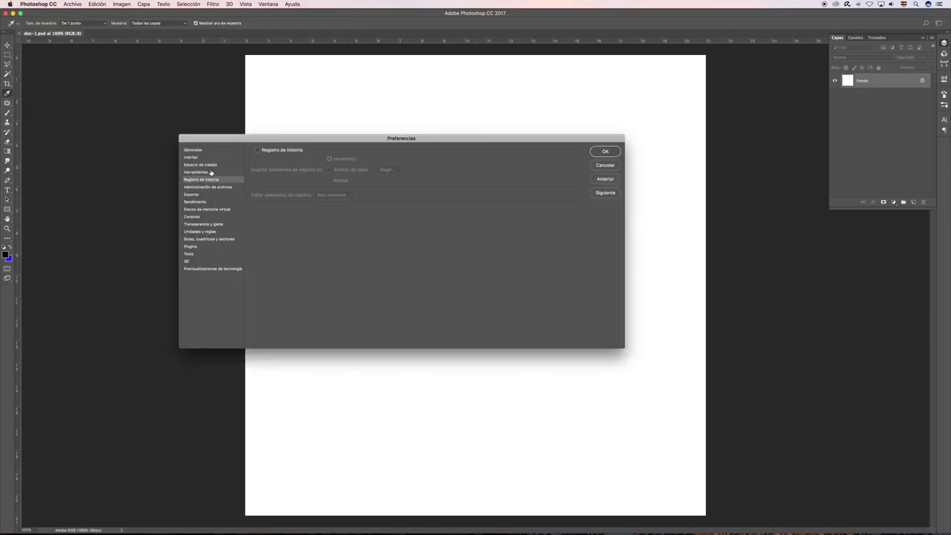
{"action": "left_click", "coordinate": [257, 150]}
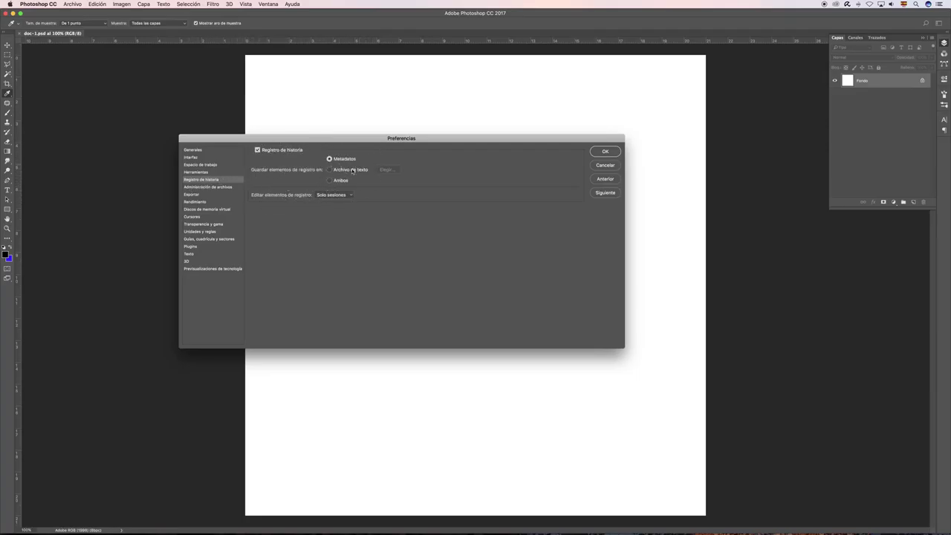
{"action": "left_click", "coordinate": [197, 172]}
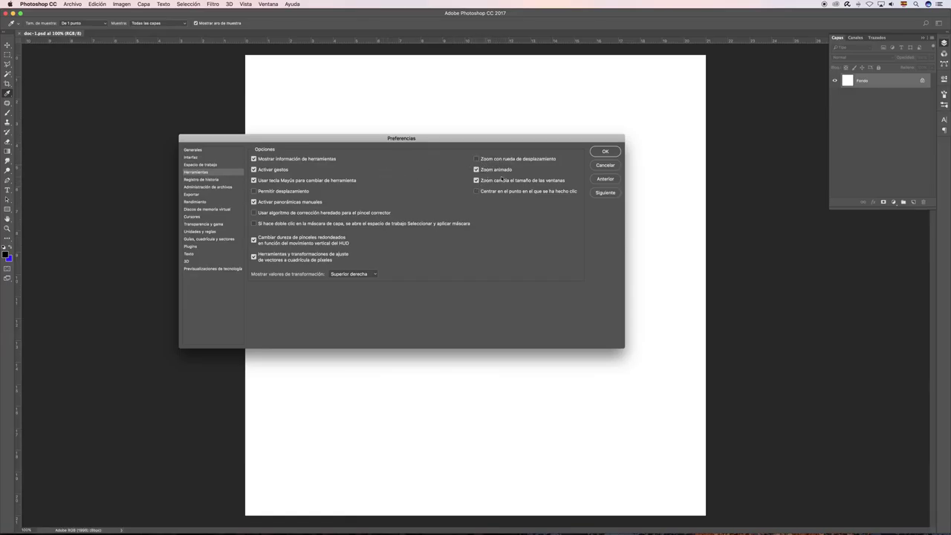
{"action": "left_click", "coordinate": [198, 203]}
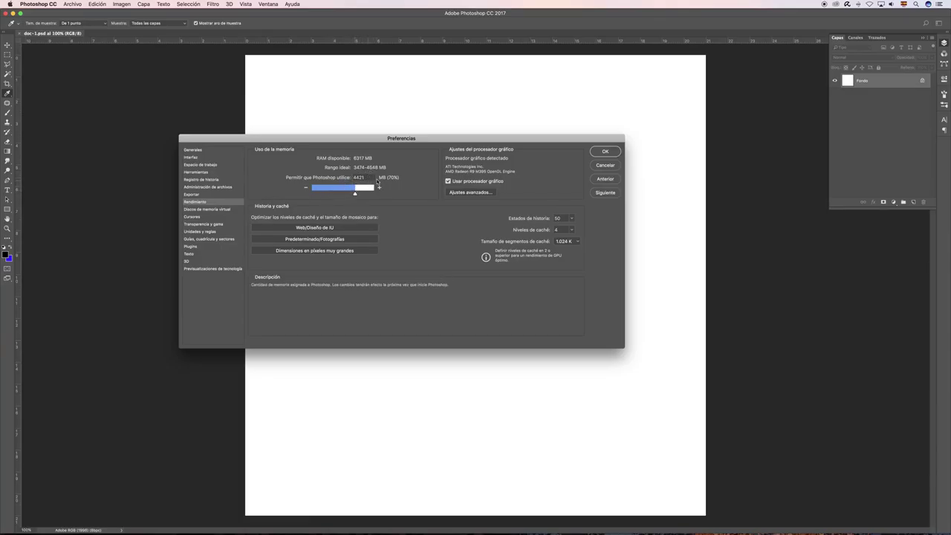
On the Rendimiento page, raise memory use to 4530 MB and set cache levels to 4.
{"action": "mouse_move", "coordinate": [357, 186]}
{"action": "left_click_drag", "start_coordinate": [409, 138], "coordinate": [407, 149]}
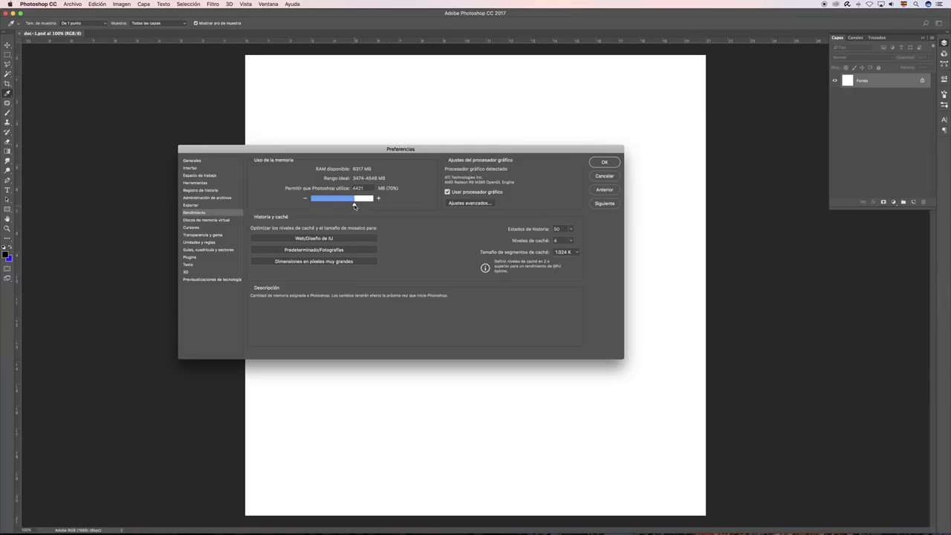
{"action": "left_click_drag", "start_coordinate": [354, 206], "coordinate": [354, 206]}
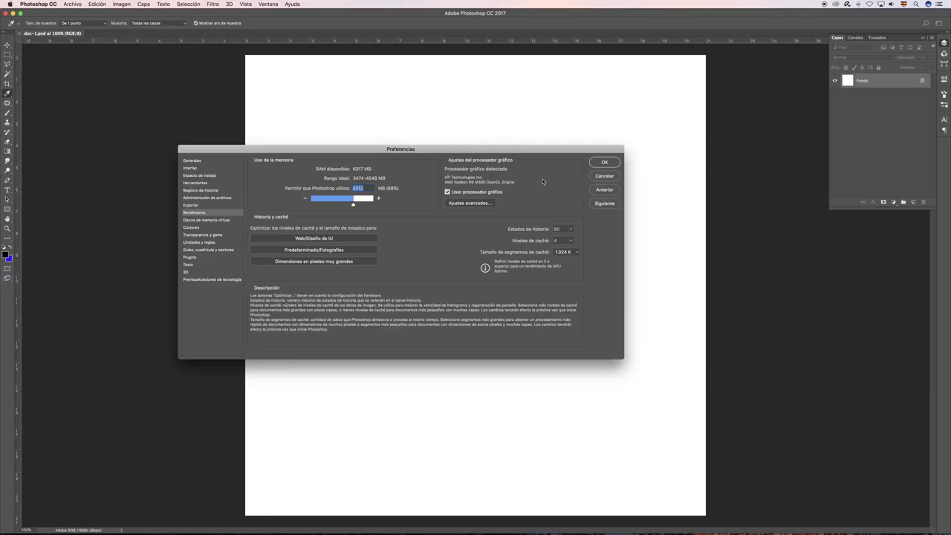
{"action": "mouse_move", "coordinate": [563, 228]}
{"action": "left_click", "coordinate": [570, 240]}
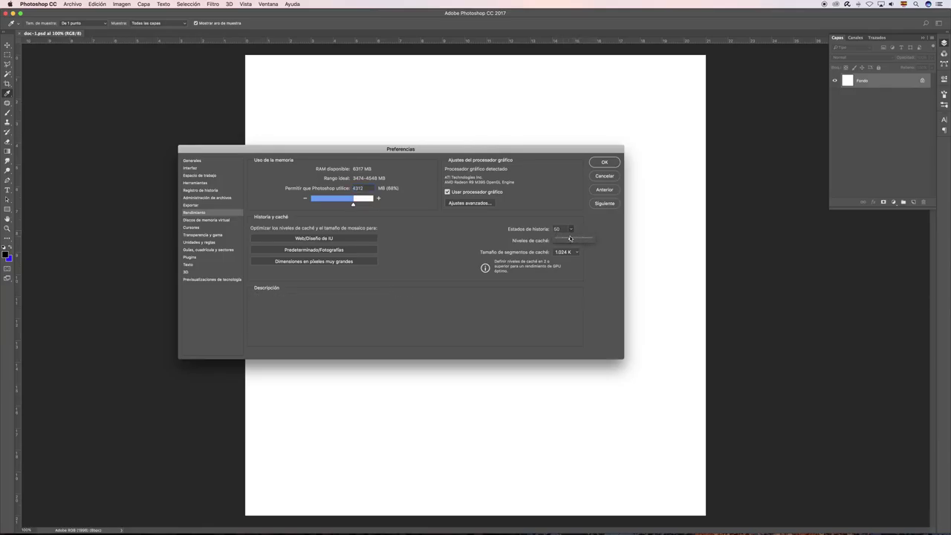
{"action": "left_click", "coordinate": [598, 224]}
{"action": "key", "text": "alt"}
Restore the default memory allocation and try painting cursor styles, ending on normal brush tip.
{"action": "left_click", "coordinate": [604, 179], "text": "alt"}
{"action": "left_click", "coordinate": [195, 228]}
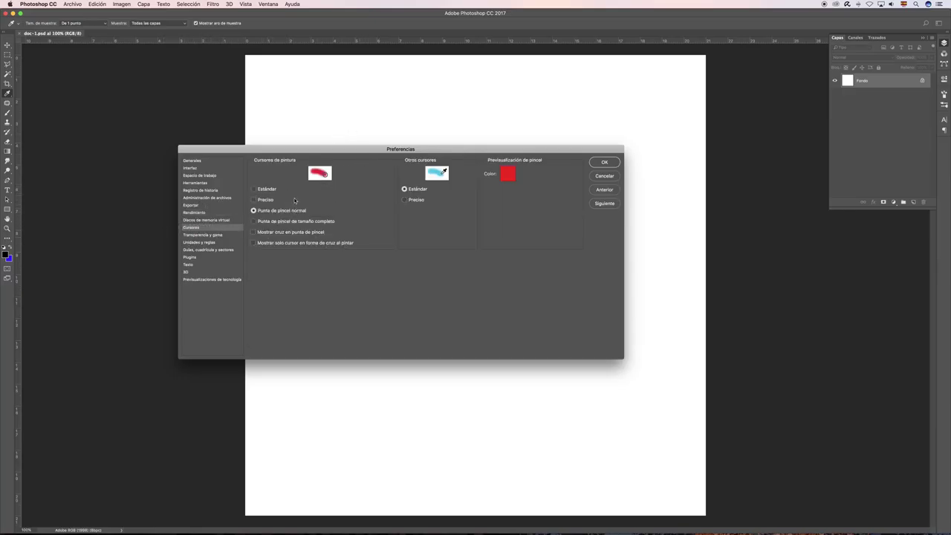
{"action": "left_click", "coordinate": [255, 200]}
{"action": "left_click", "coordinate": [254, 189]}
{"action": "left_click", "coordinate": [253, 211]}
On Transparencia y gama, cancel a custom grid colour, keeping the grid colours unchanged.
{"action": "left_click", "coordinate": [210, 236]}
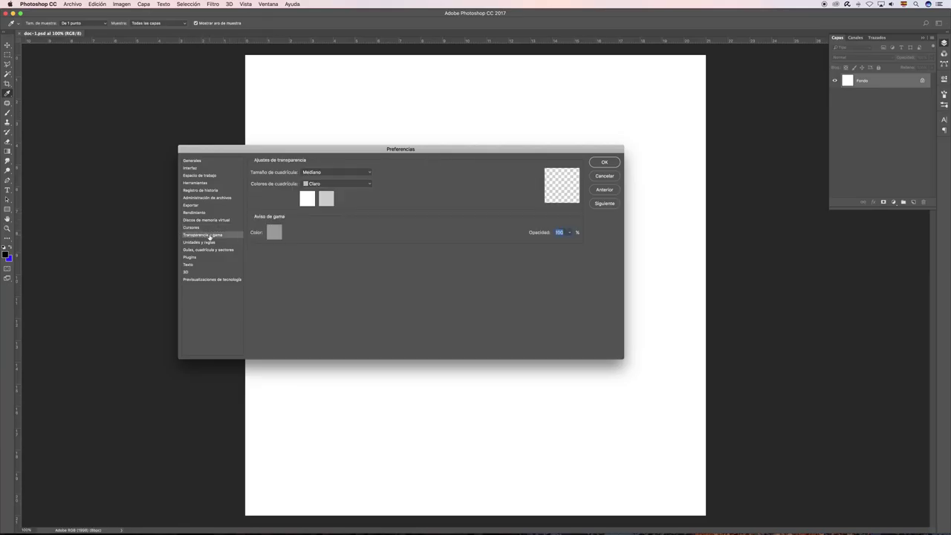
{"action": "left_click", "coordinate": [358, 183]}
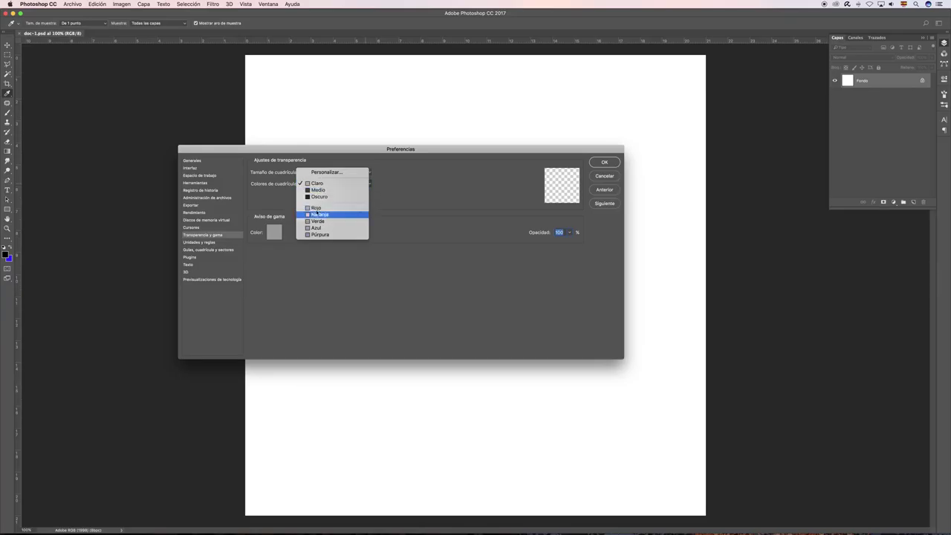
{"action": "left_click", "coordinate": [339, 172]}
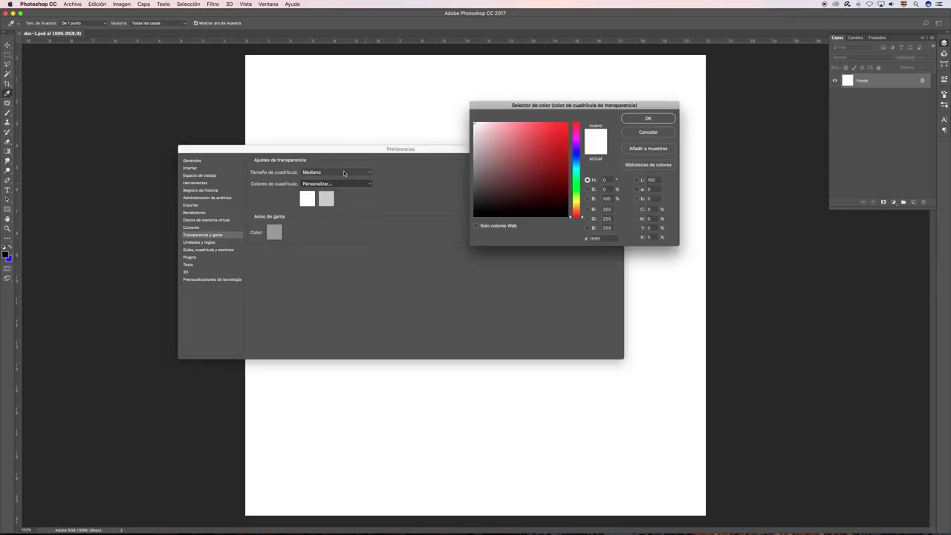
{"action": "left_click", "coordinate": [633, 133]}
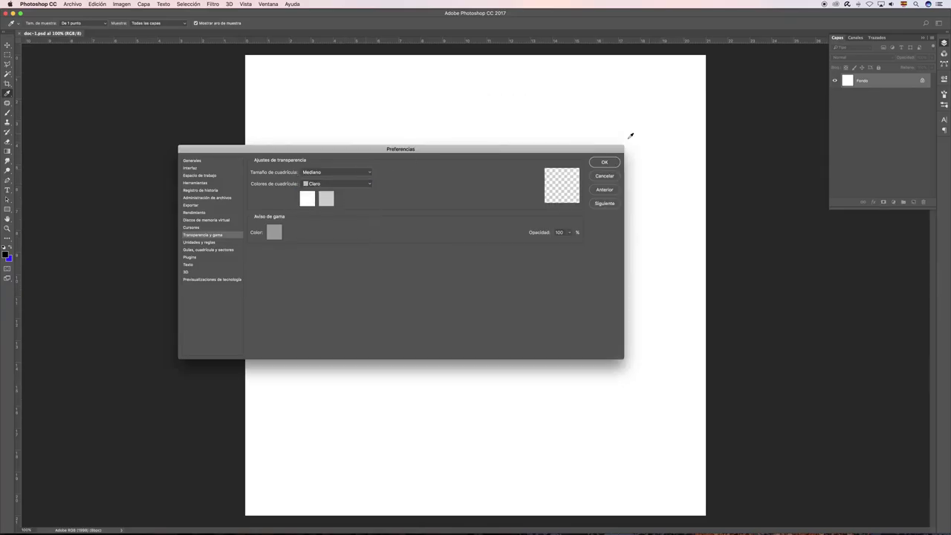
Set the canvas guide colour to Amarillo, apply it, and drag a horizontal guide near the page top.
{"action": "left_click", "coordinate": [208, 242]}
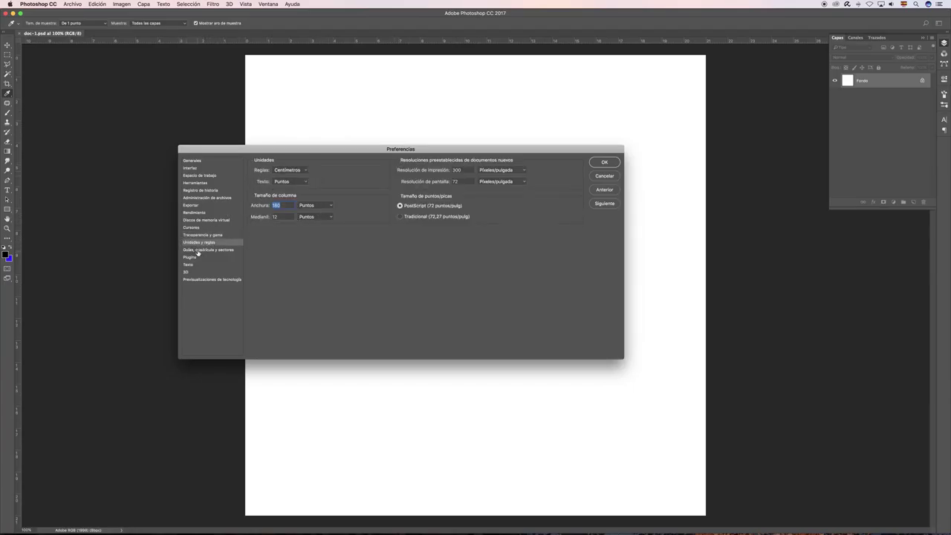
{"action": "left_click", "coordinate": [198, 250]}
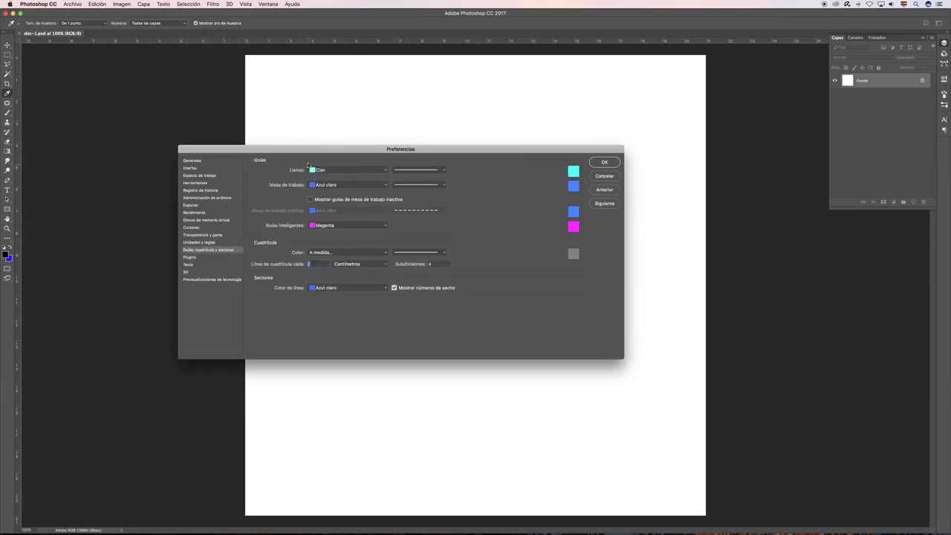
{"action": "left_click", "coordinate": [374, 171]}
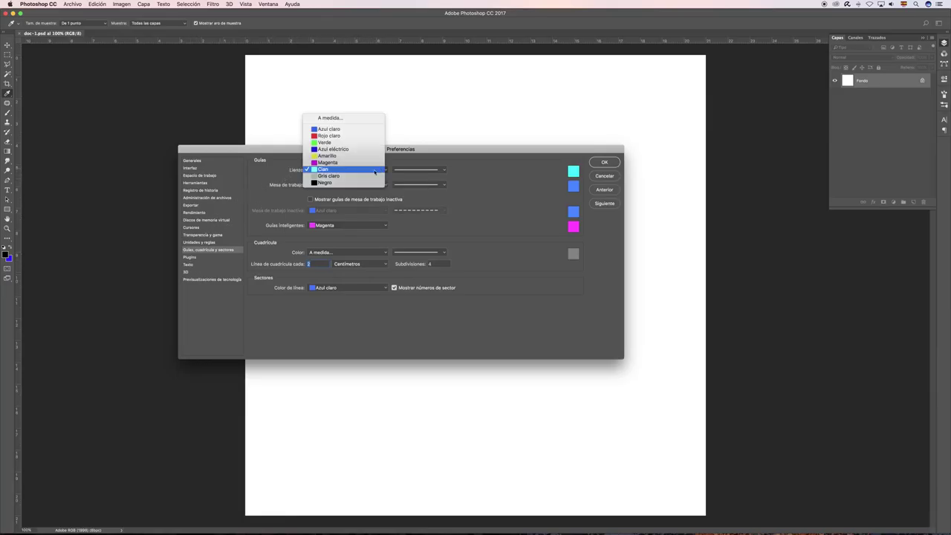
{"action": "left_click", "coordinate": [330, 155]}
{"action": "left_click", "coordinate": [605, 164]}
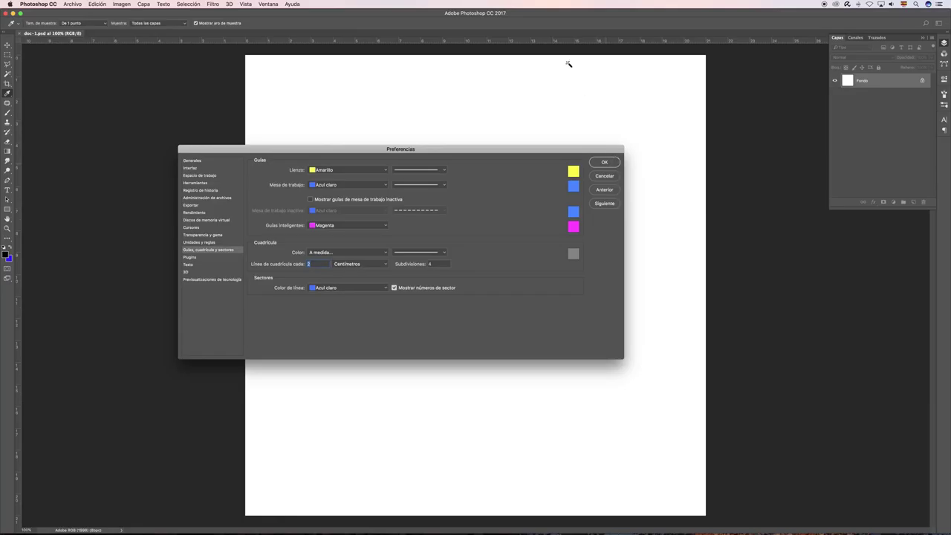
{"action": "left_click_drag", "start_coordinate": [508, 43], "coordinate": [504, 95]}
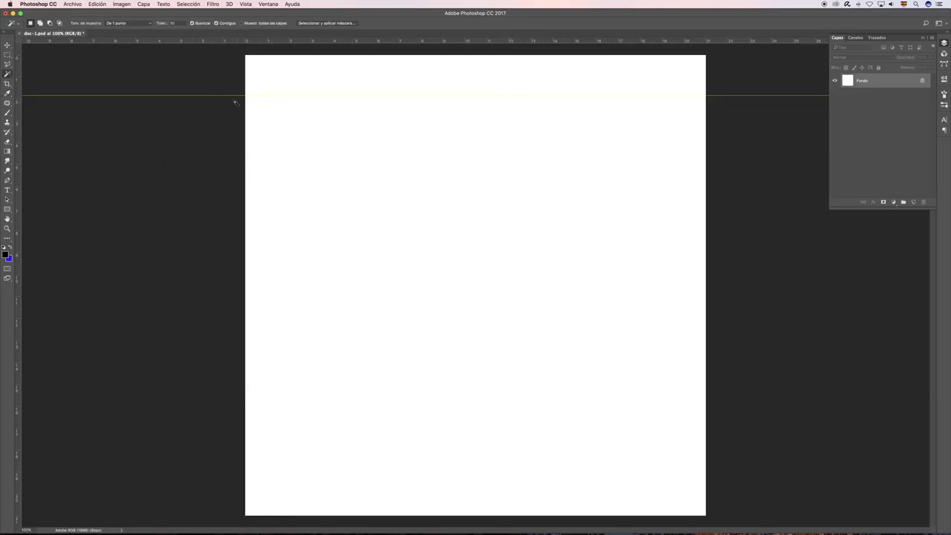
Reopen Preferences and change the canvas guide colour to Cian in Guías, cuadrícula y sectores.
{"action": "key", "text": "i"}
{"action": "key", "text": "ctrl+k"}
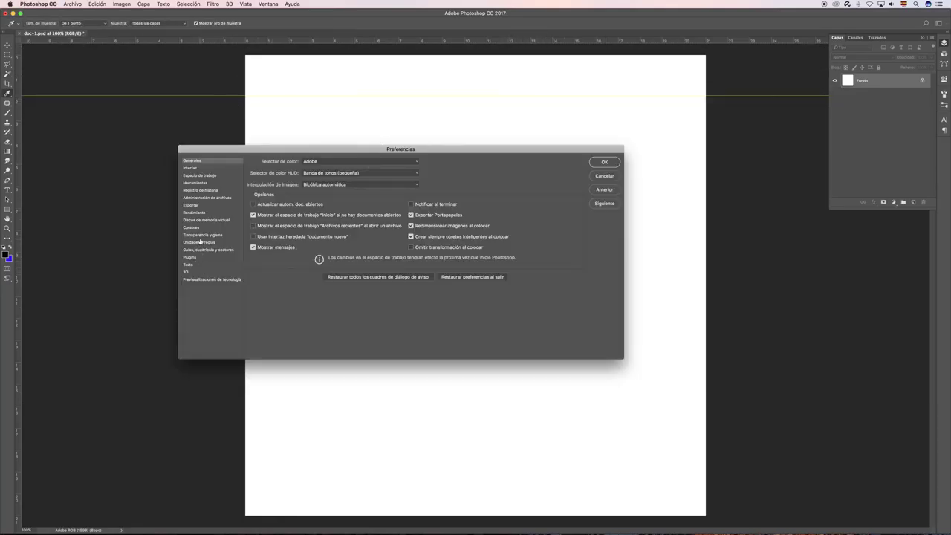
{"action": "left_click", "coordinate": [200, 249]}
{"action": "left_click", "coordinate": [378, 171]}
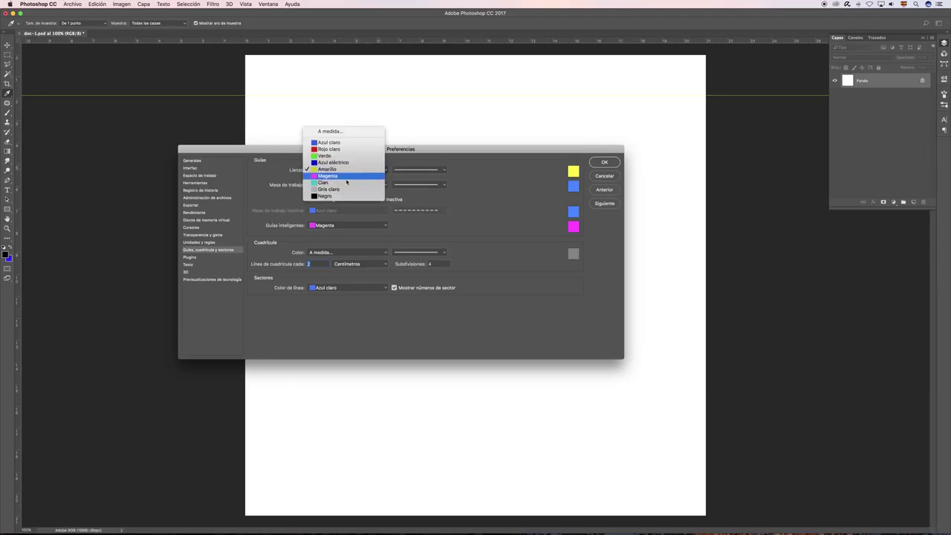
{"action": "left_click", "coordinate": [334, 184]}
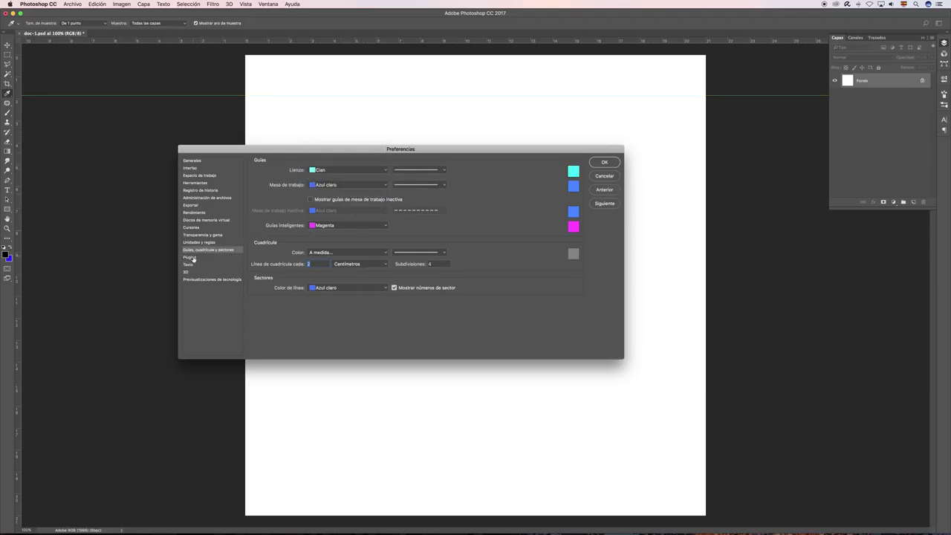
Browse the Plugins, Texto, 3D and Previsualizaciones de tecnología pages, then cancel Preferences.
{"action": "left_click", "coordinate": [192, 257]}
{"action": "left_click", "coordinate": [190, 265]}
{"action": "left_click", "coordinate": [187, 272]}
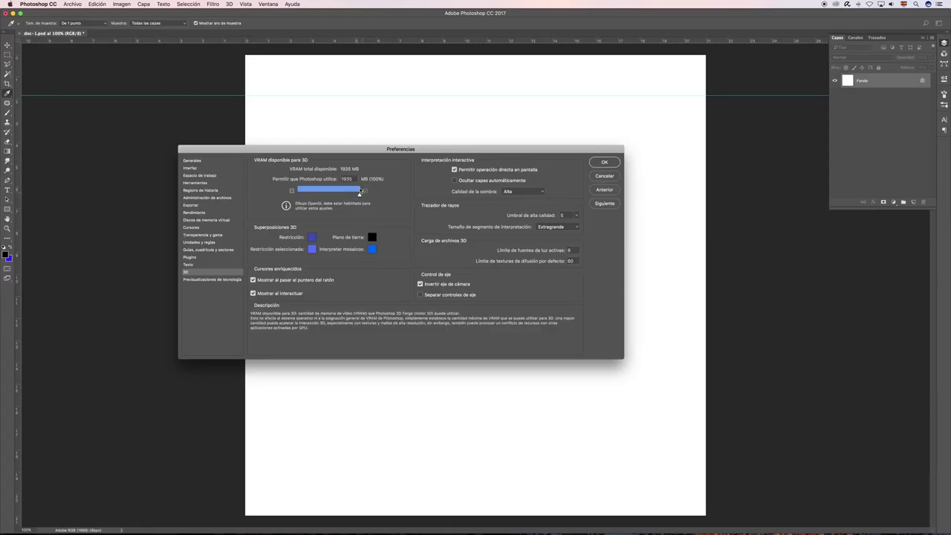
{"action": "left_click", "coordinate": [190, 278]}
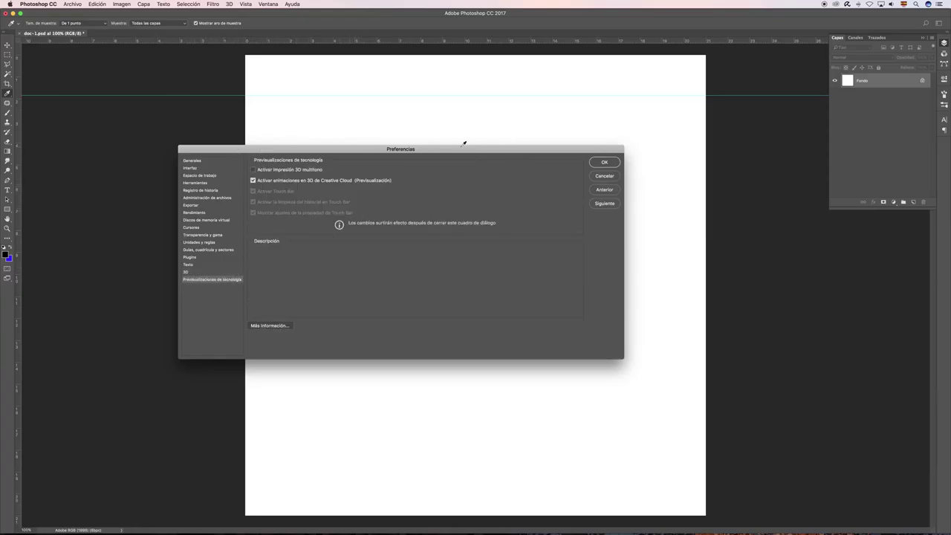
{"action": "left_click_drag", "start_coordinate": [420, 147], "coordinate": [489, 135]}
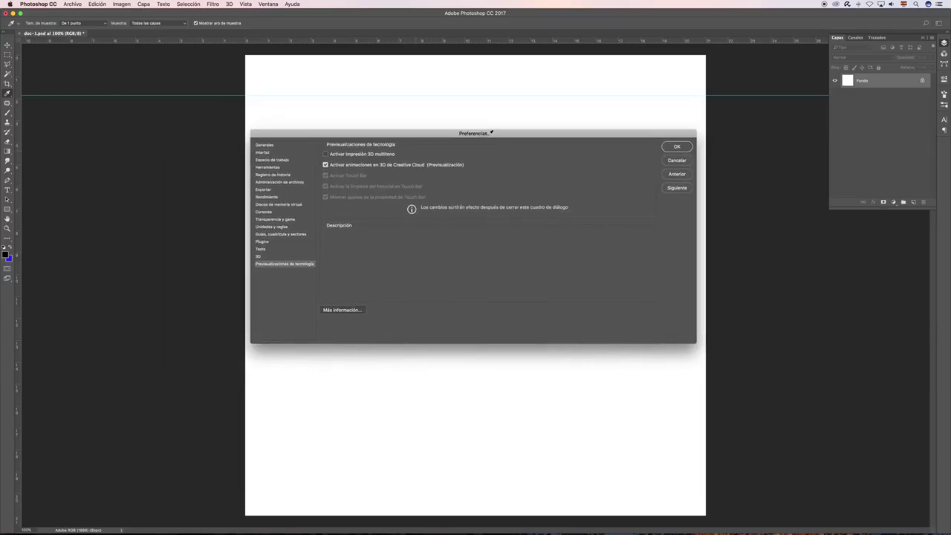
{"action": "left_click_drag", "start_coordinate": [489, 136], "coordinate": [494, 146]}
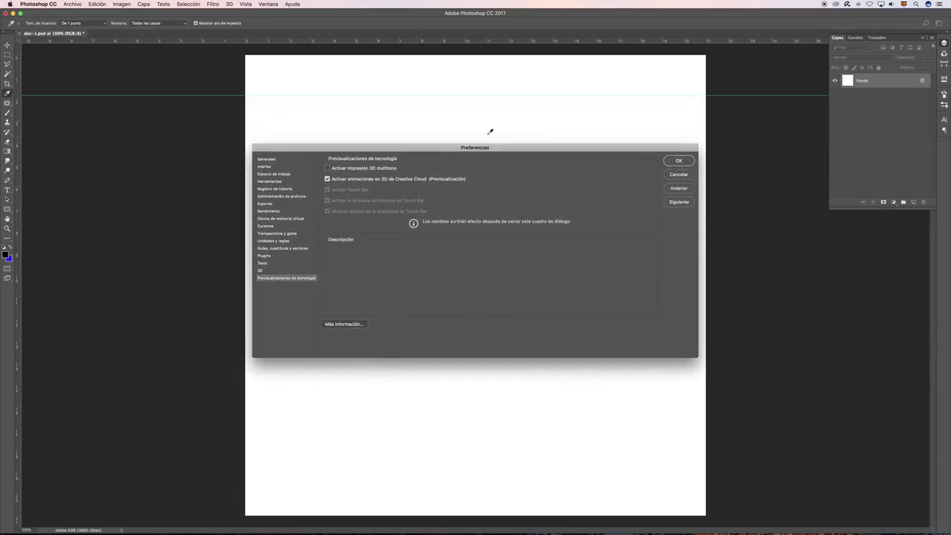
{"action": "left_click", "coordinate": [679, 174]}
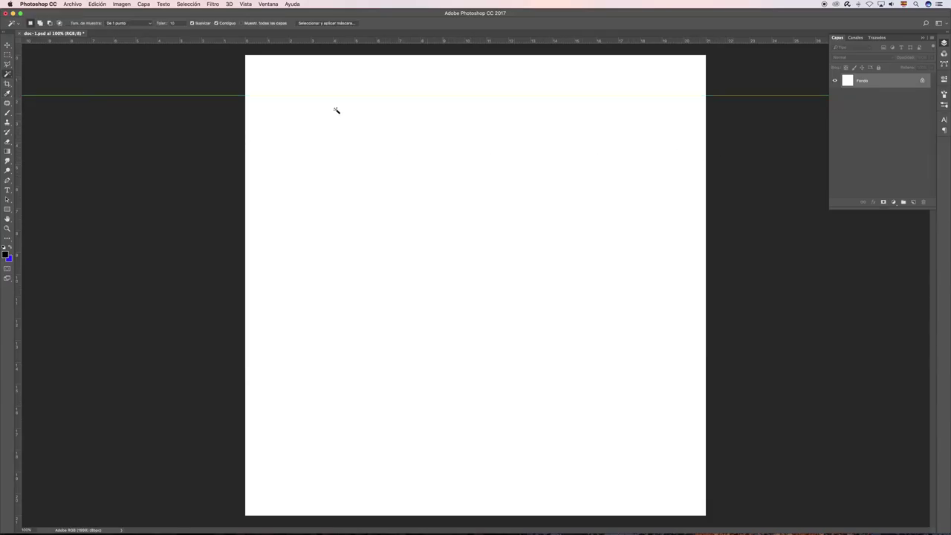
Undo the old guide, drag a new one near the page top, and save Cian canvas guides.
{"action": "key", "text": "ctrl+z"}
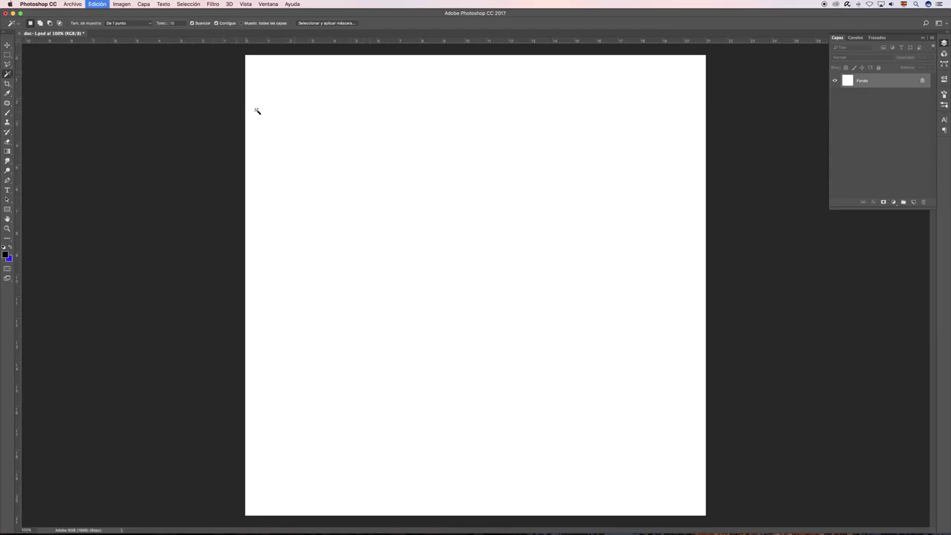
{"action": "left_click_drag", "start_coordinate": [345, 44], "coordinate": [355, 81]}
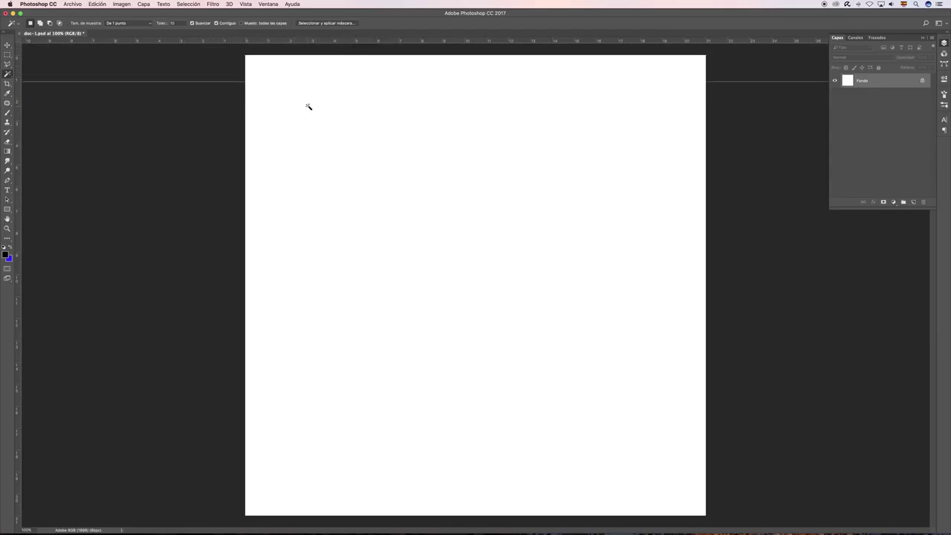
{"action": "key", "text": "i"}
{"action": "key", "text": "ctrl+k"}
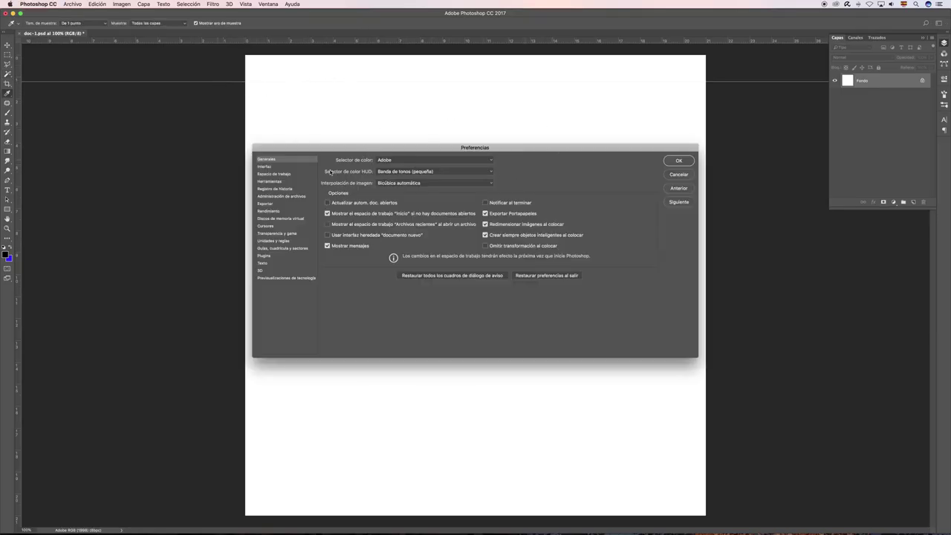
{"action": "left_click", "coordinate": [277, 249]}
{"action": "left_click", "coordinate": [460, 168]}
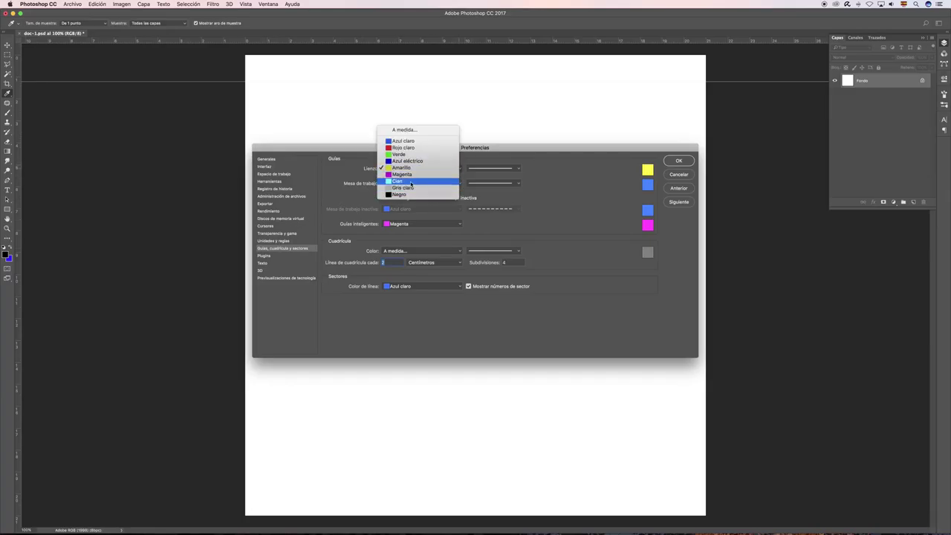
{"action": "left_click", "coordinate": [403, 175]}
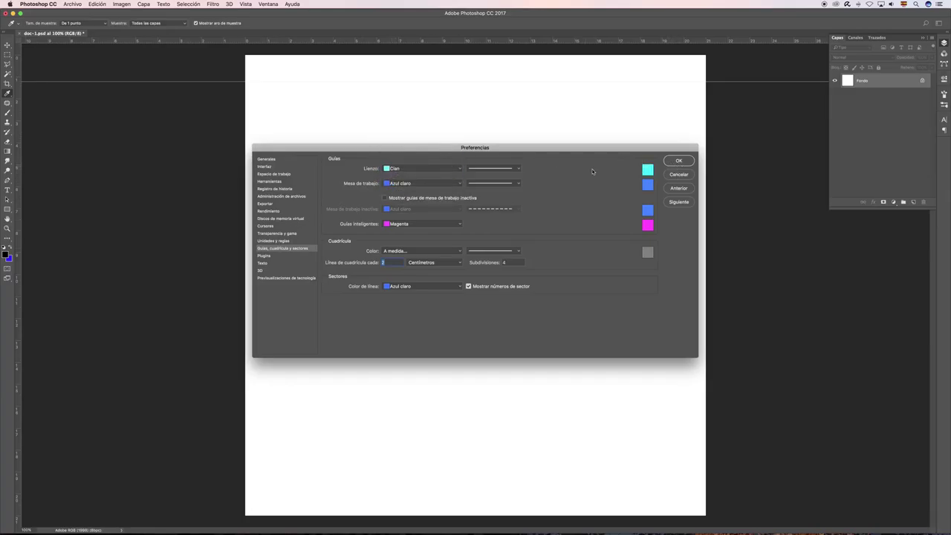
{"action": "left_click", "coordinate": [677, 161]}
With the Move tool, drag the horizontal guide off the page into the top ruler.
{"action": "key", "text": "v"}
{"action": "left_click_drag", "start_coordinate": [247, 81], "coordinate": [265, 34]}
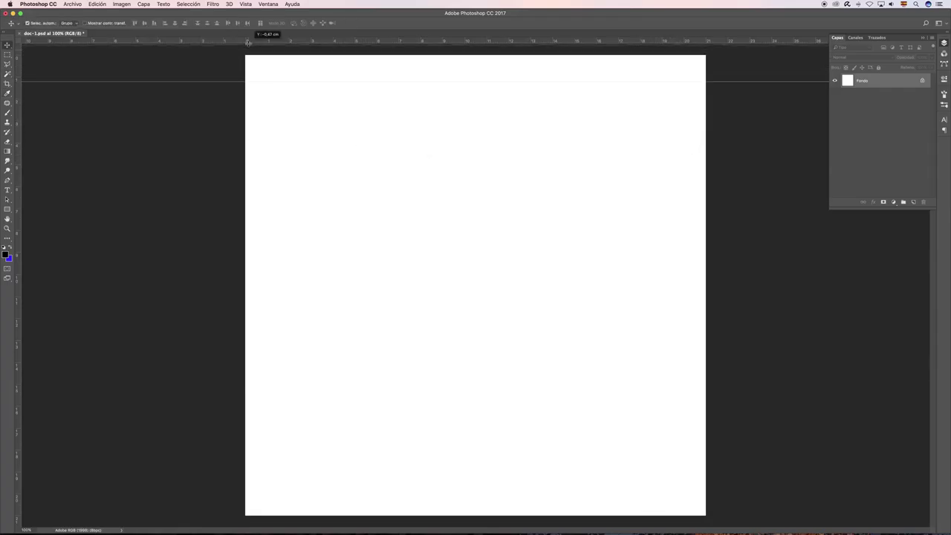